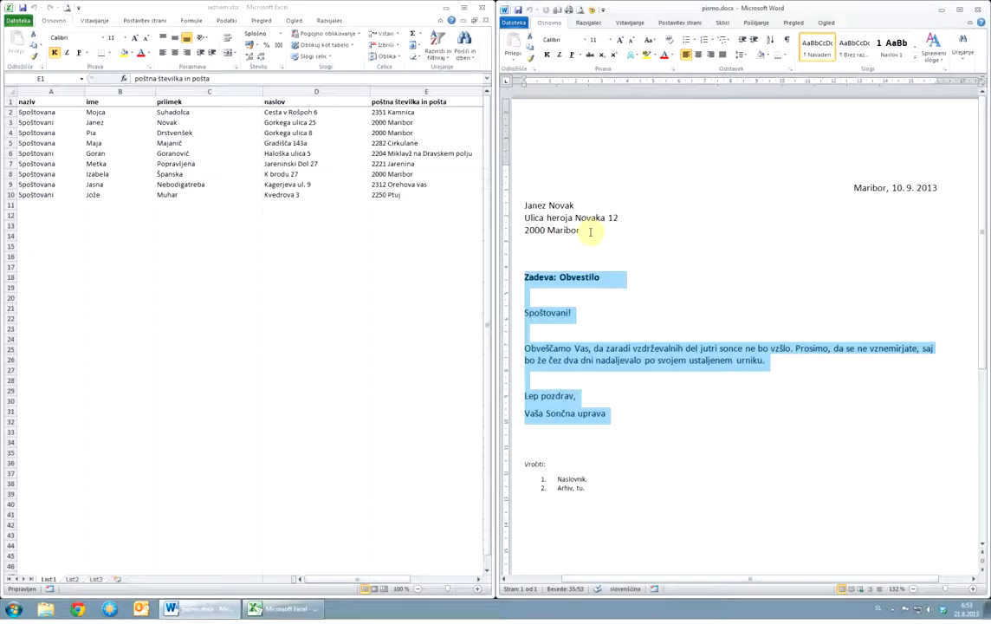
# Examine the recipient address block in the letter and the column headings, entries and sheets of the recipient workbook
pyautogui.moveTo(590, 231); pyautogui.dragTo(524, 207)
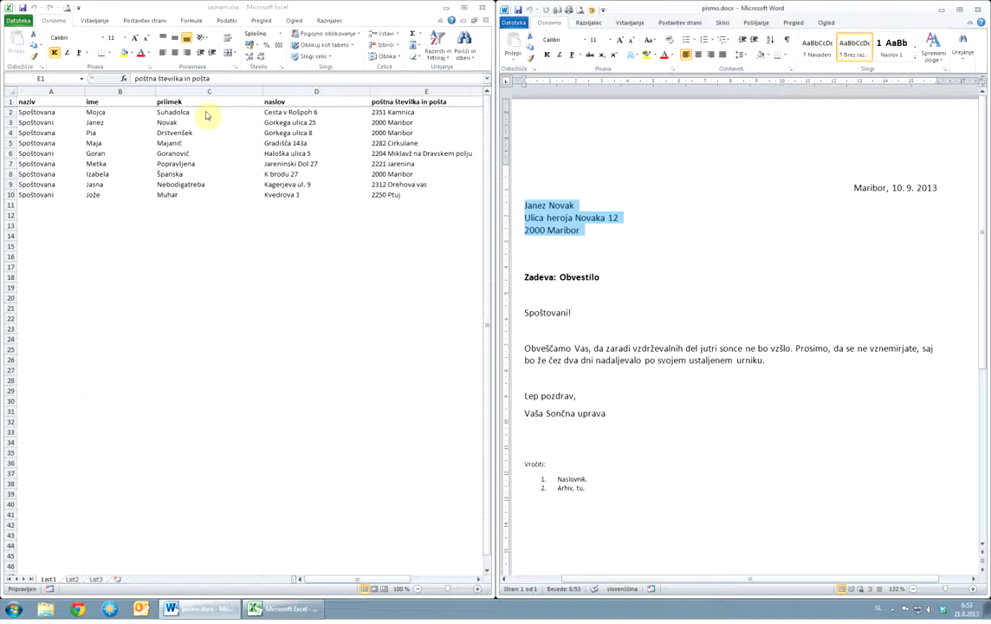
pyautogui.click(35, 112)
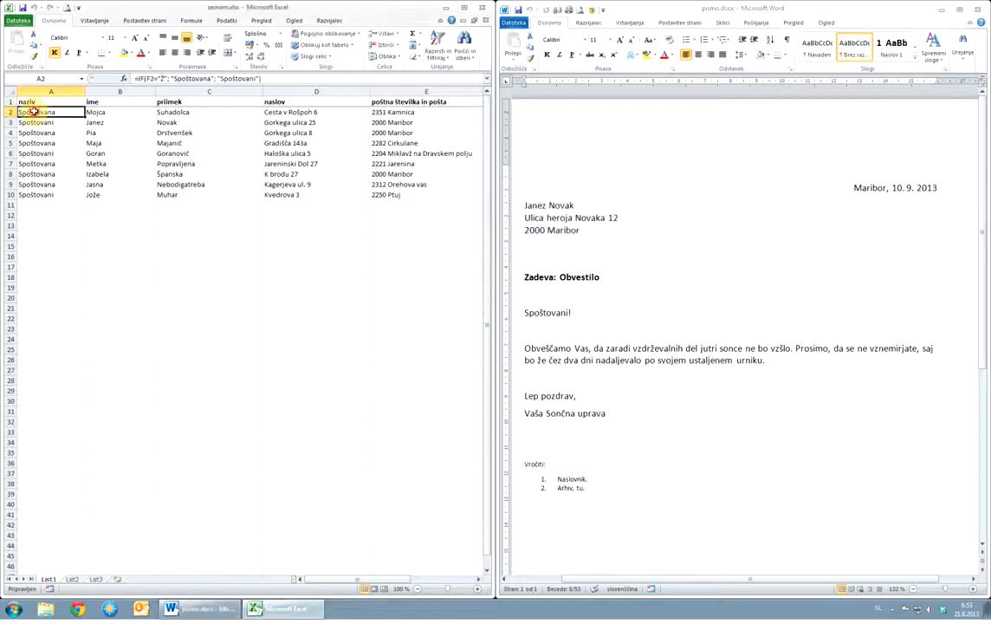
pyautogui.click(198, 111)
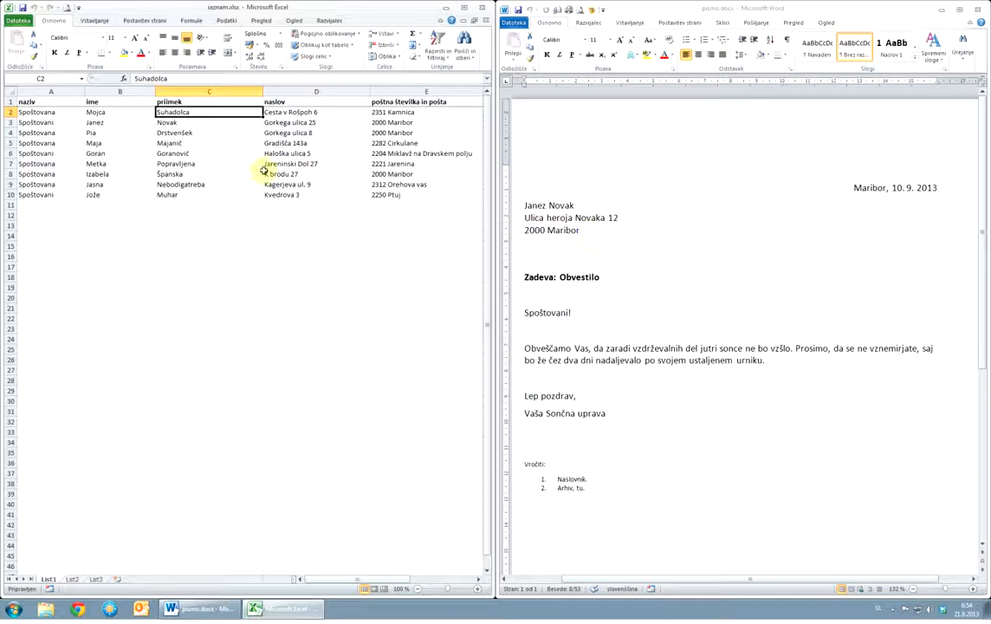
pyautogui.click(199, 122)
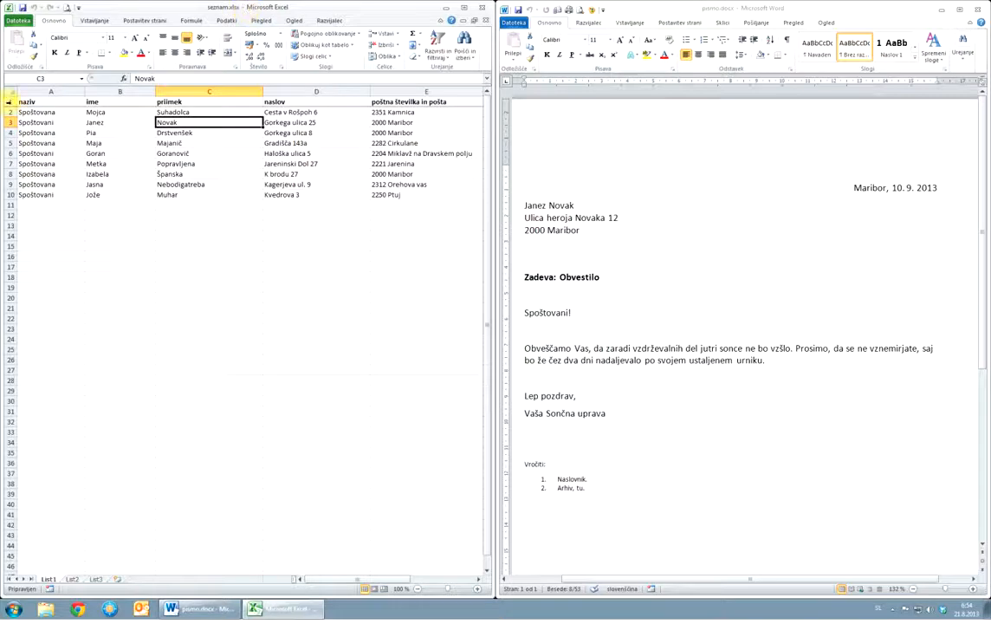
pyautogui.click(9, 102)
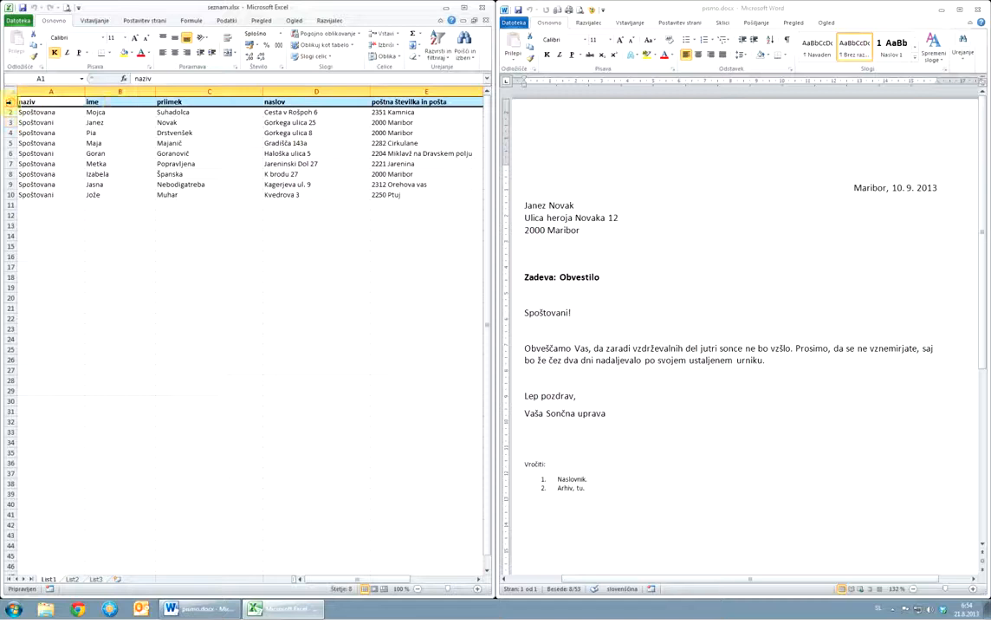
pyautogui.click(118, 101)
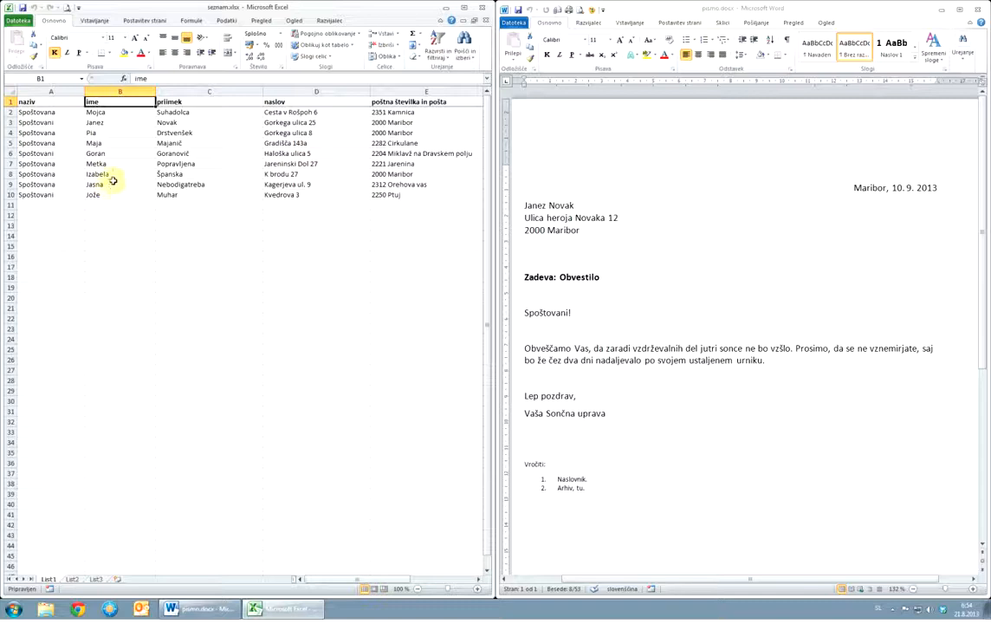
pyautogui.click(170, 101)
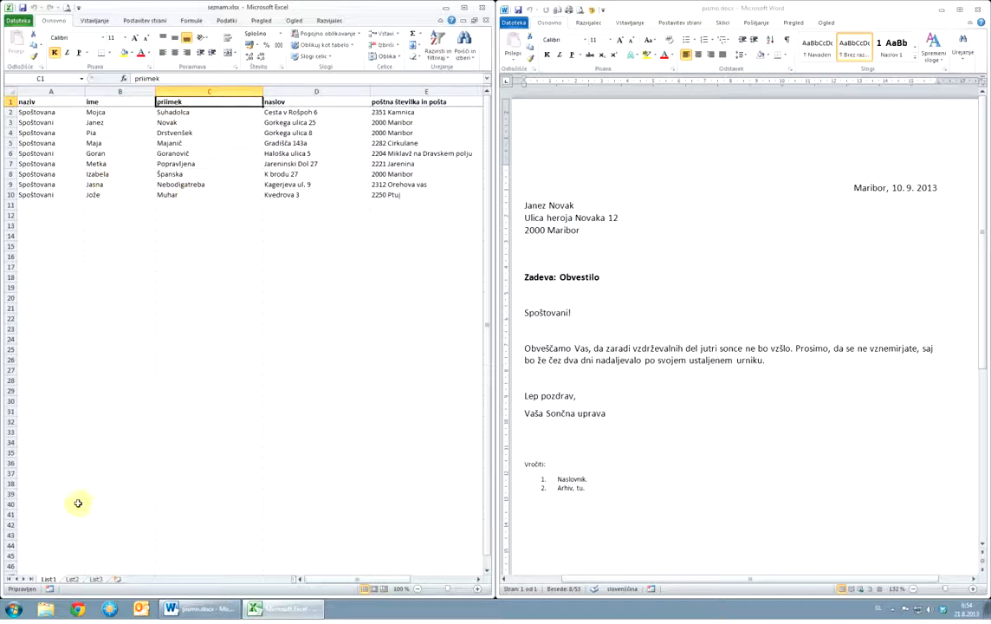
pyautogui.click(73, 580)
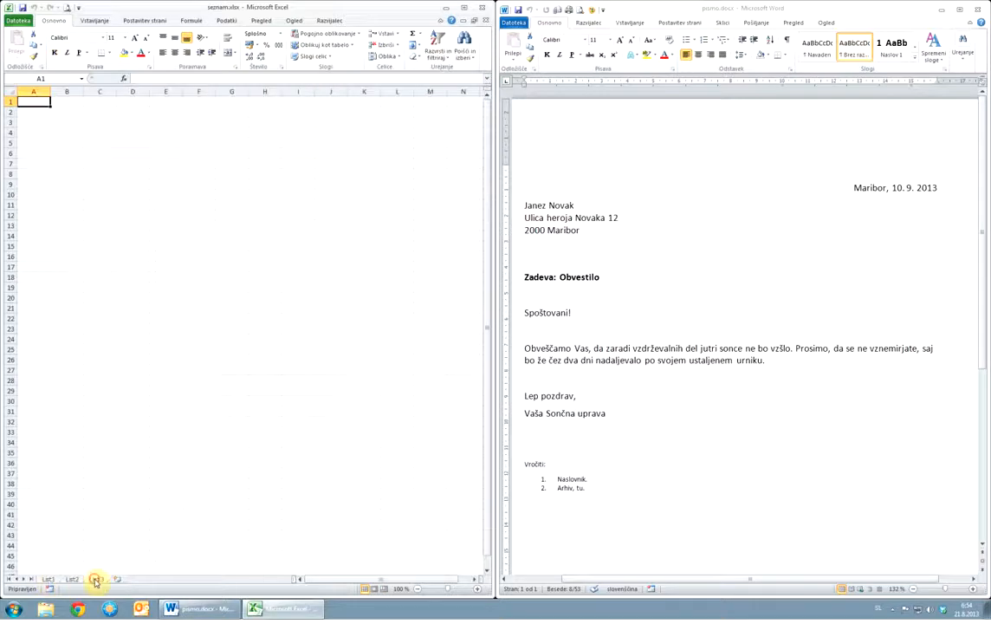
pyautogui.click(49, 579)
pyautogui.click(49, 580)
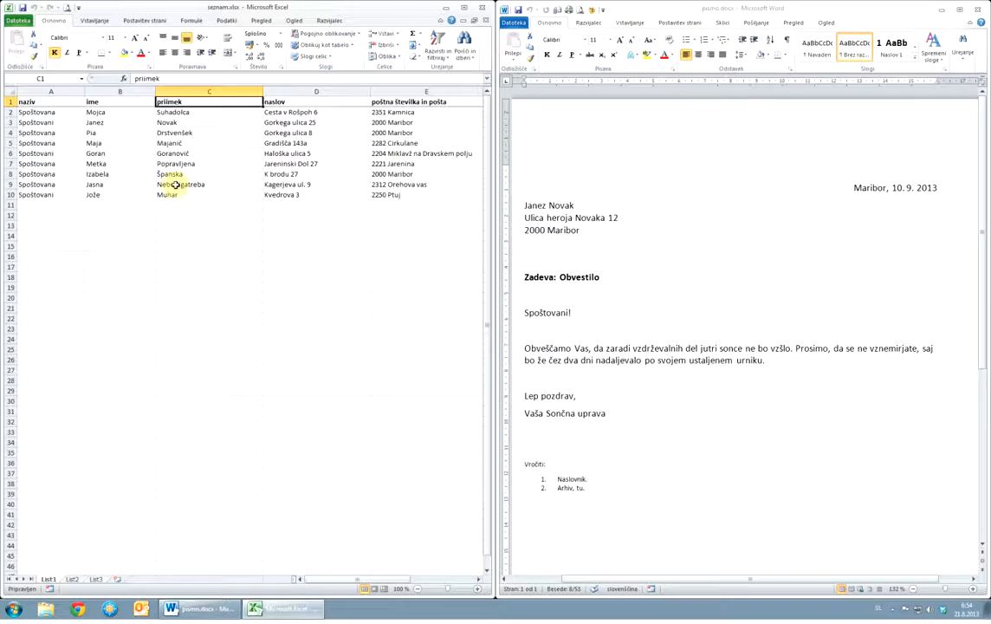
# Connect the letter to the existing recipient list seznam.xlsx in the "mail merge - uvod" folder, using table List1$ with column headers
pyautogui.click(587, 276)
pyautogui.click(588, 276)
pyautogui.click(604, 278)
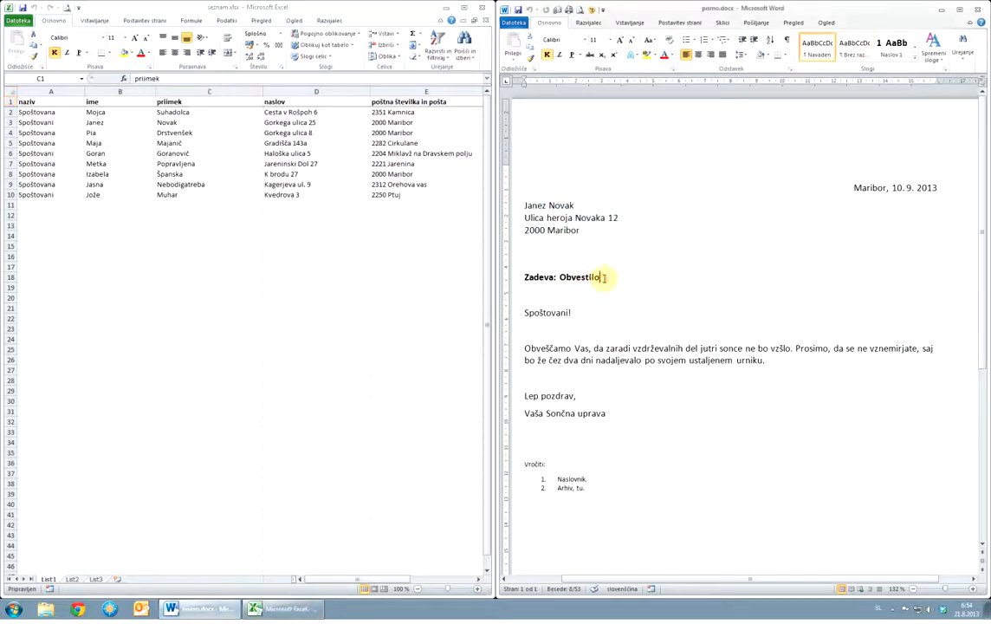
pyautogui.click(756, 26)
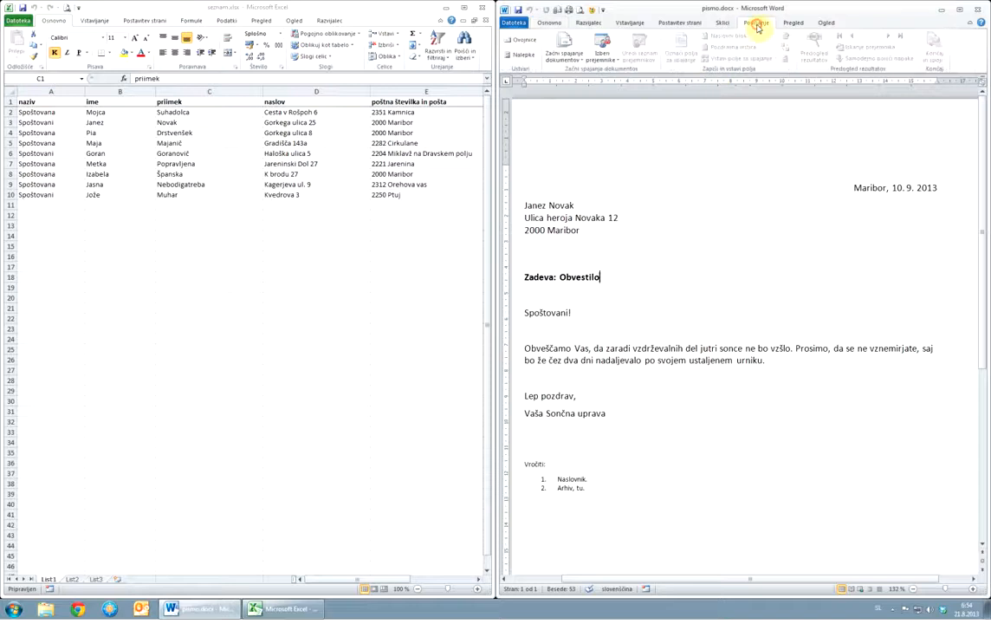
pyautogui.click(606, 65)
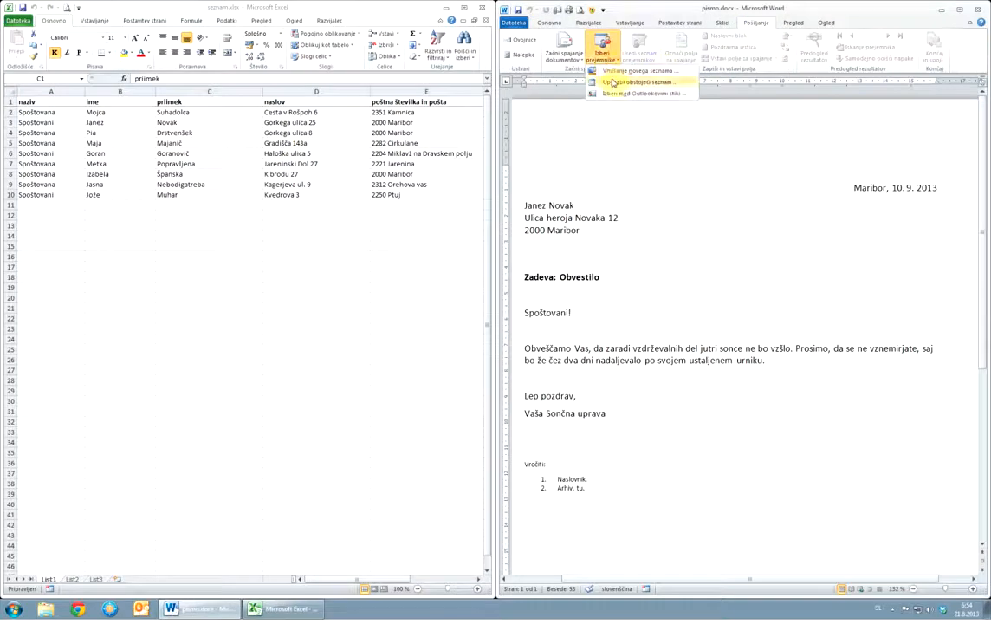
pyautogui.click(613, 82)
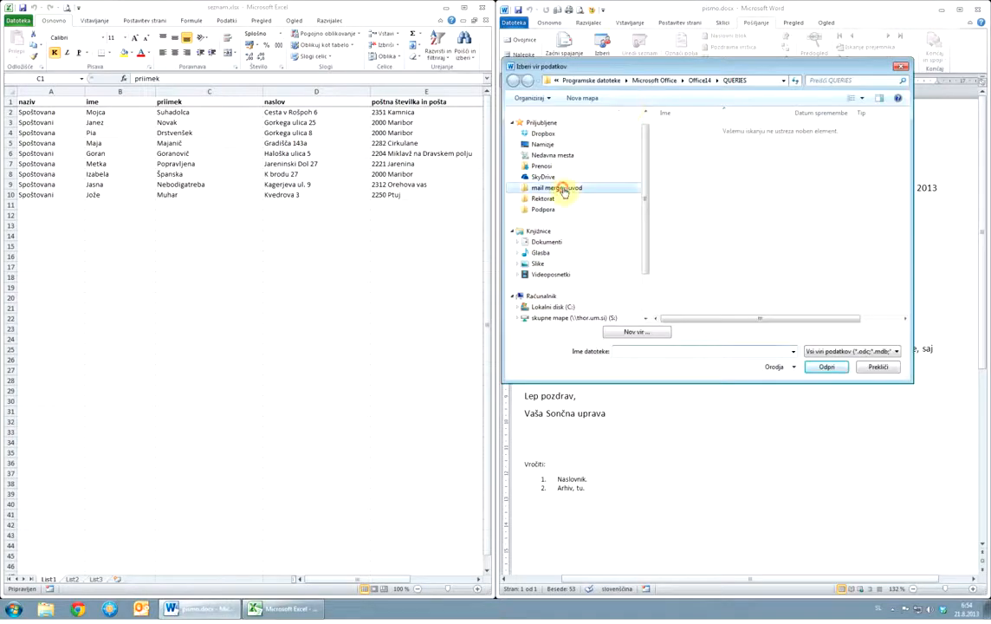
pyautogui.click(564, 189)
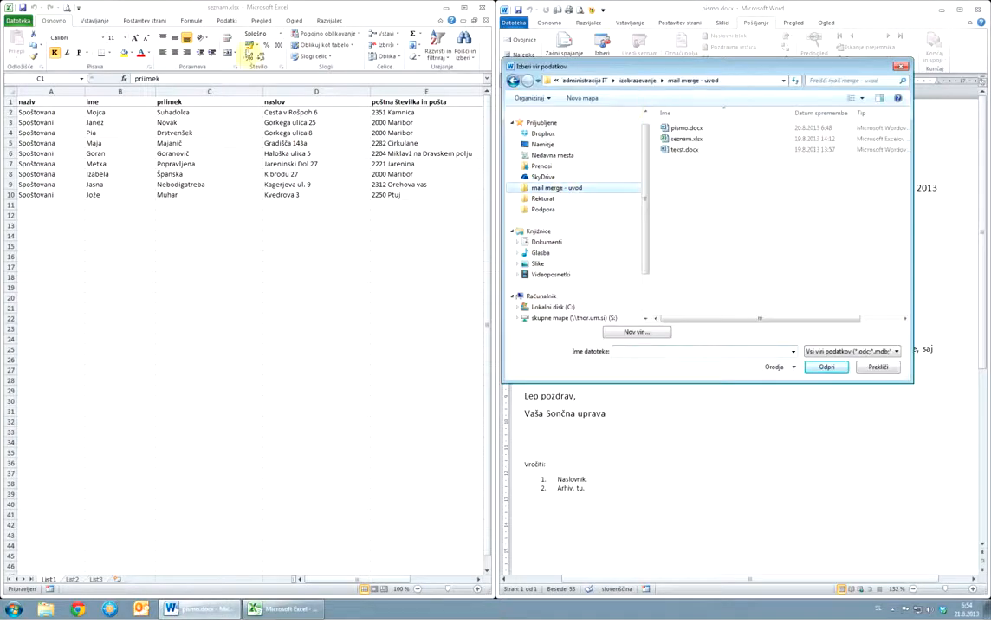
pyautogui.doubleClick(685, 140)
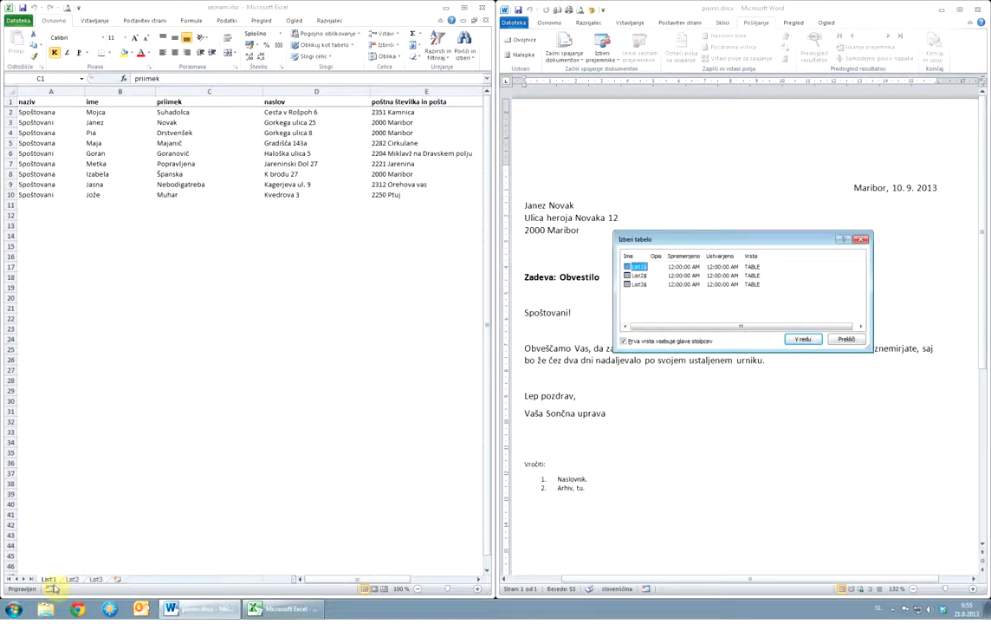
pyautogui.click(803, 338)
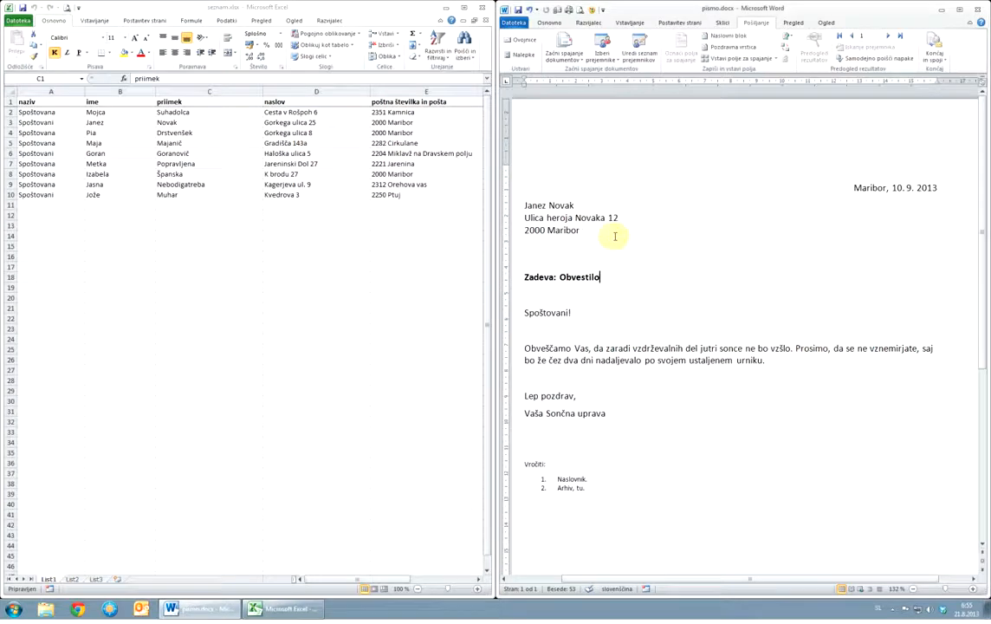
# Insert the merge fields ime and priimek, separated by a space, on a new line above the sample address
pyautogui.click(524, 205)
pyautogui.press('Return')
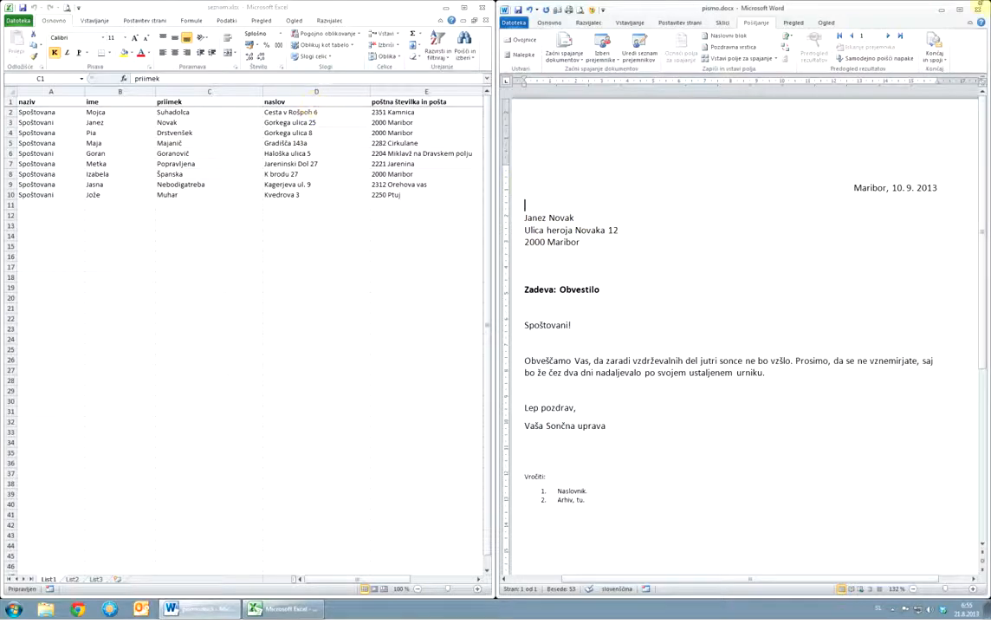
pyautogui.doubleClick(860, 8)
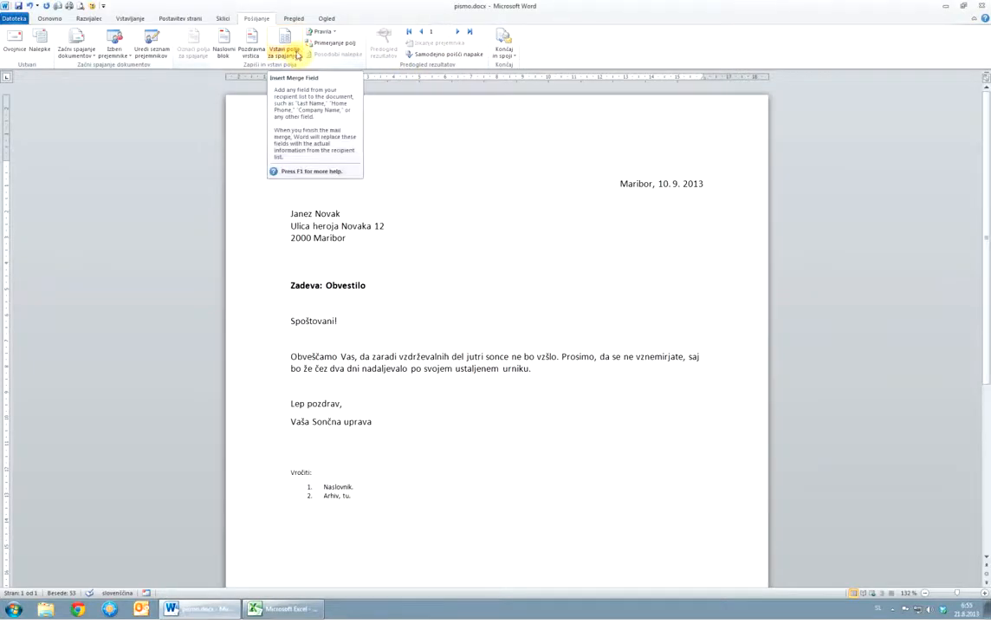
pyautogui.click(295, 55)
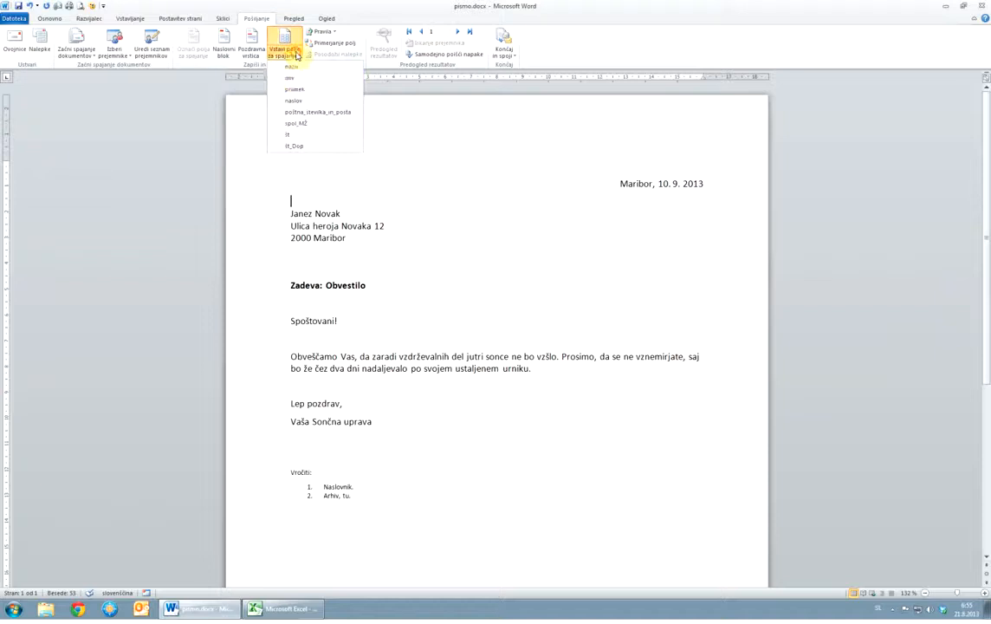
pyautogui.click(292, 78)
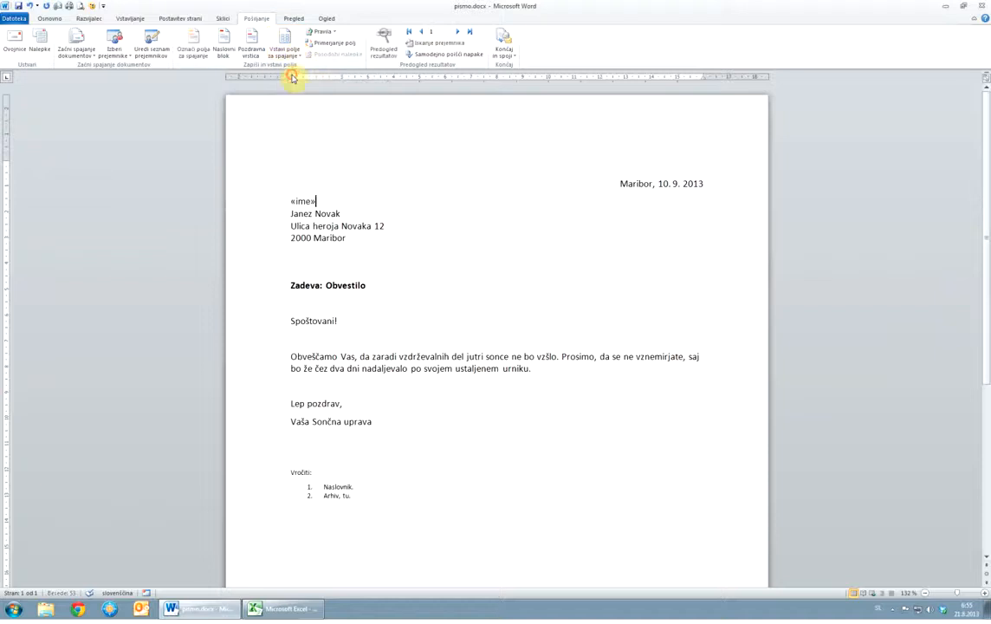
pyautogui.click(285, 52)
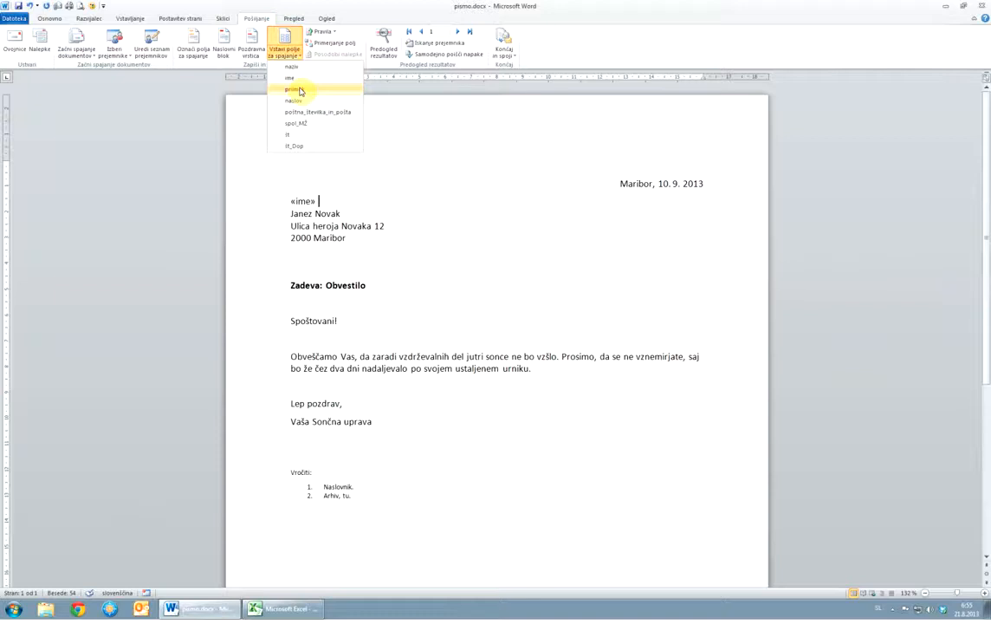
pyautogui.click(300, 90)
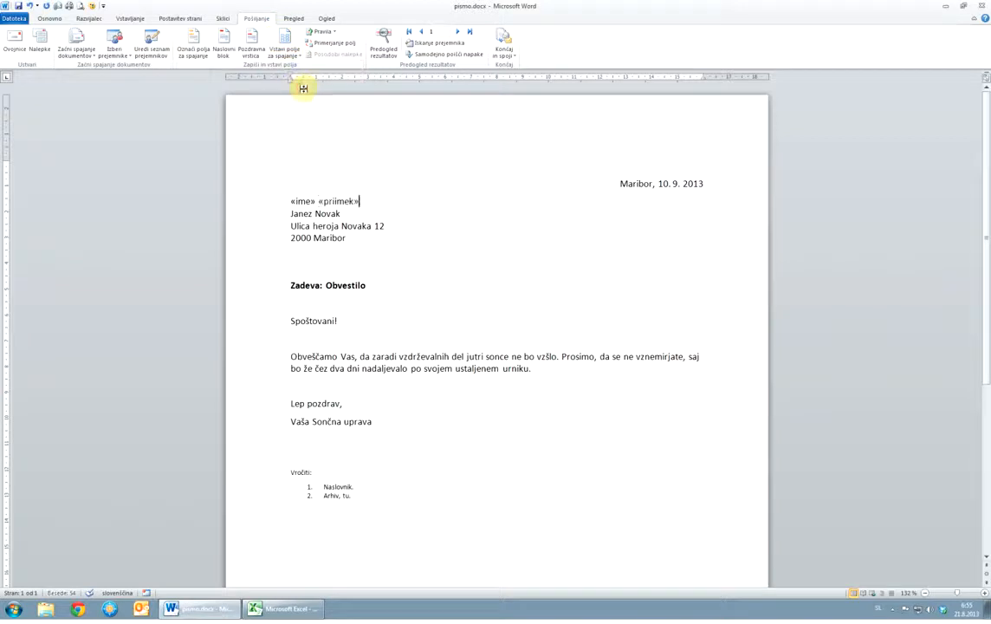
# Add the merge fields naslov and poštna_številka_in_pošta on two separate lines below the name fields
pyautogui.press('Return')
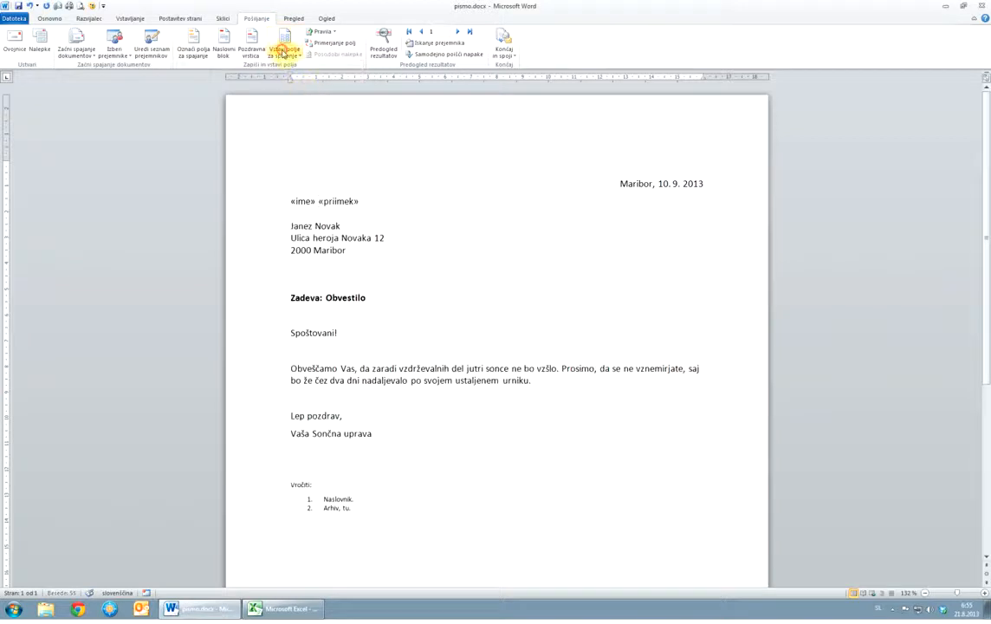
pyautogui.click(285, 52)
pyautogui.click(291, 101)
pyautogui.press('Return')
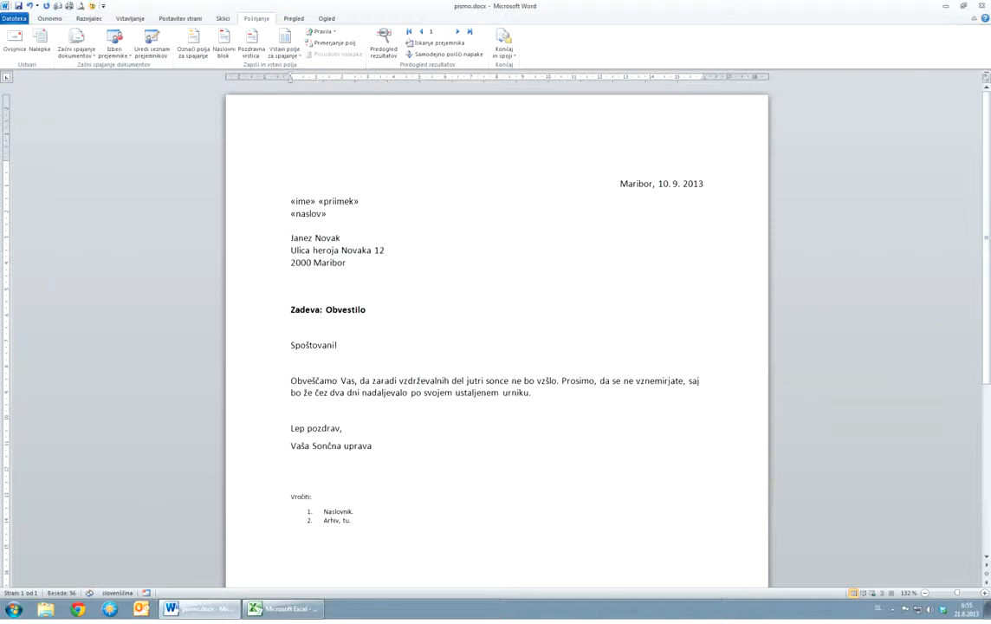
pyautogui.click(284, 54)
pyautogui.click(302, 114)
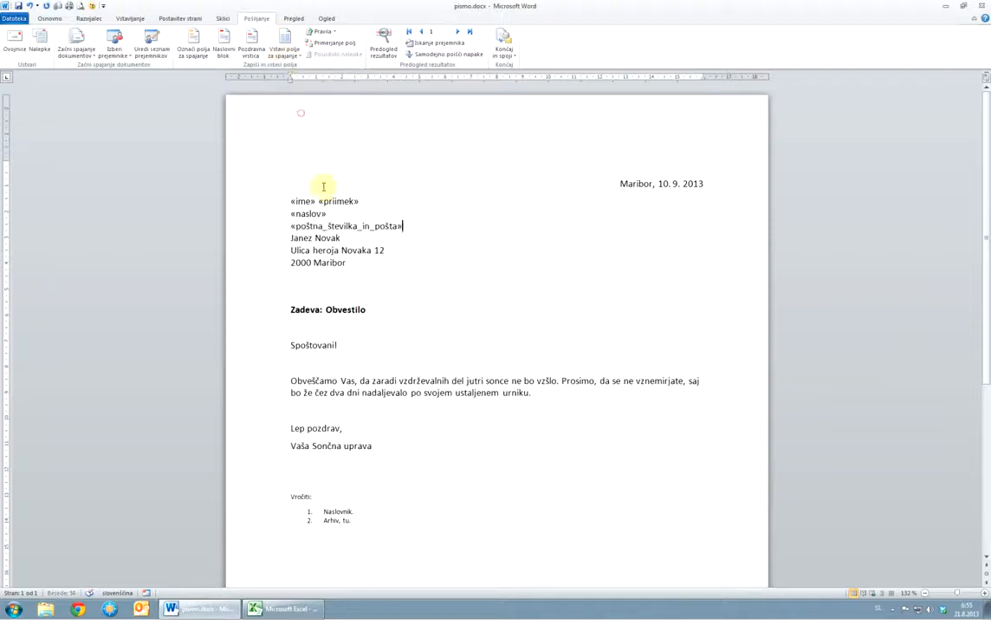
# Delete the three-line sample address below the merge fields, along with the extra blank space before the subject line
pyautogui.moveTo(409, 265); pyautogui.dragTo(290, 237)
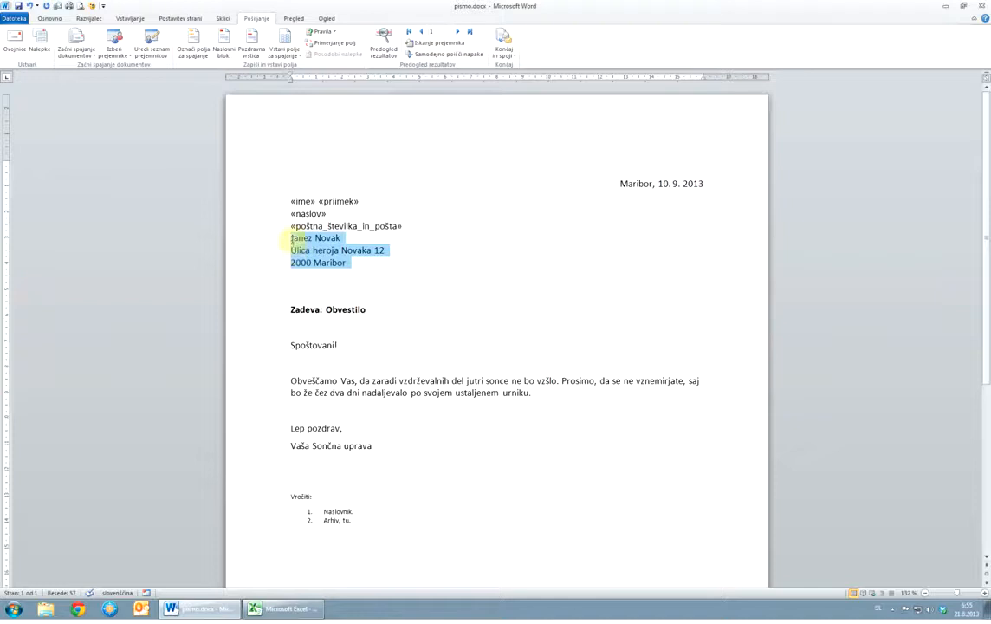
pyautogui.press('Delete')
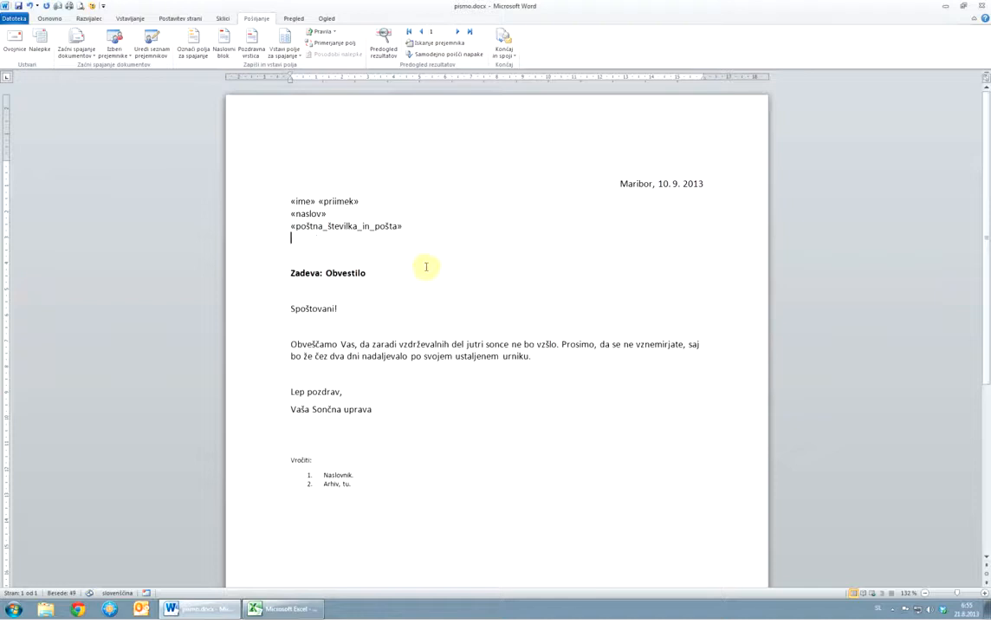
pyautogui.press('Delete')
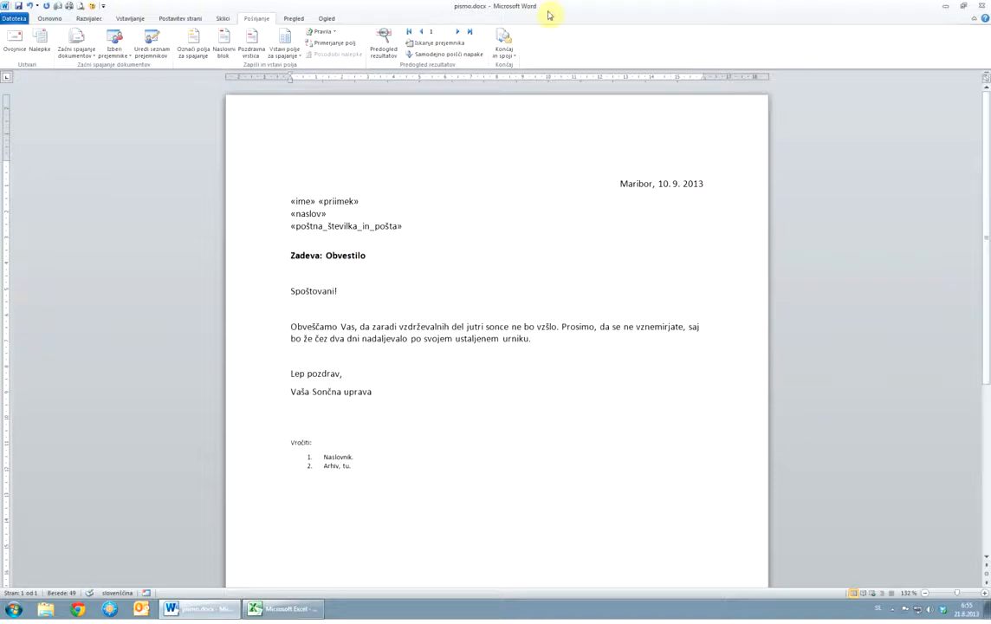
# Place the letter beside the recipient list and preview the merged results from the first to the fifth recipient
pyautogui.moveTo(550, 13); pyautogui.dragTo(989, 155)
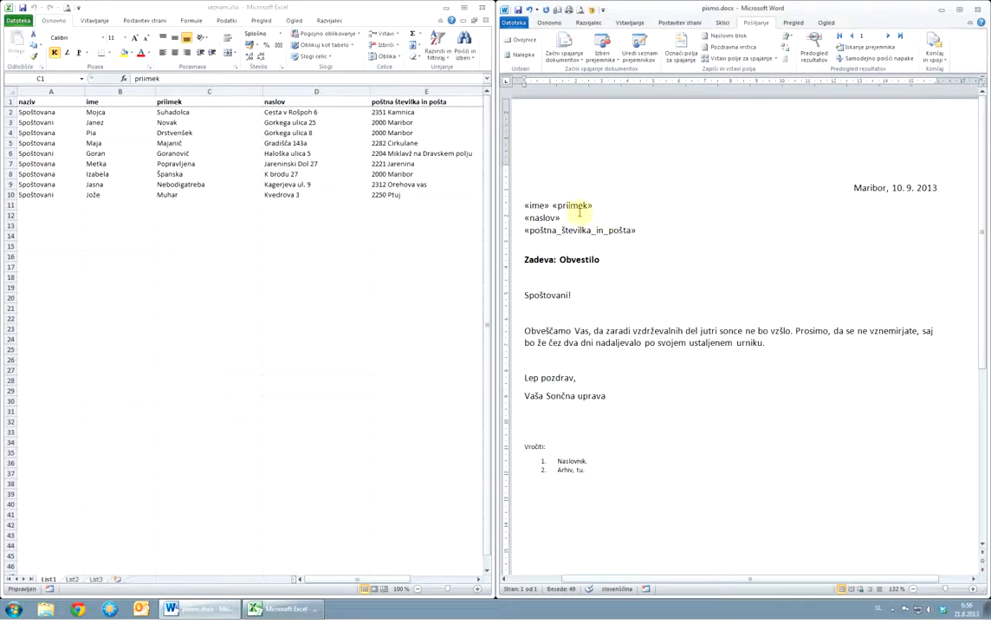
pyautogui.click(816, 50)
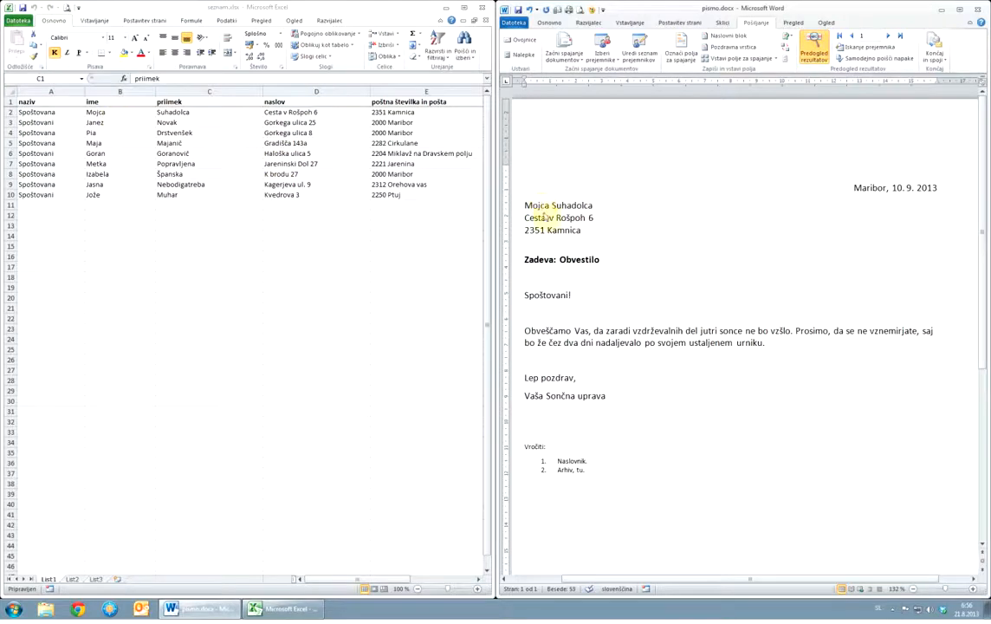
pyautogui.click(890, 37)
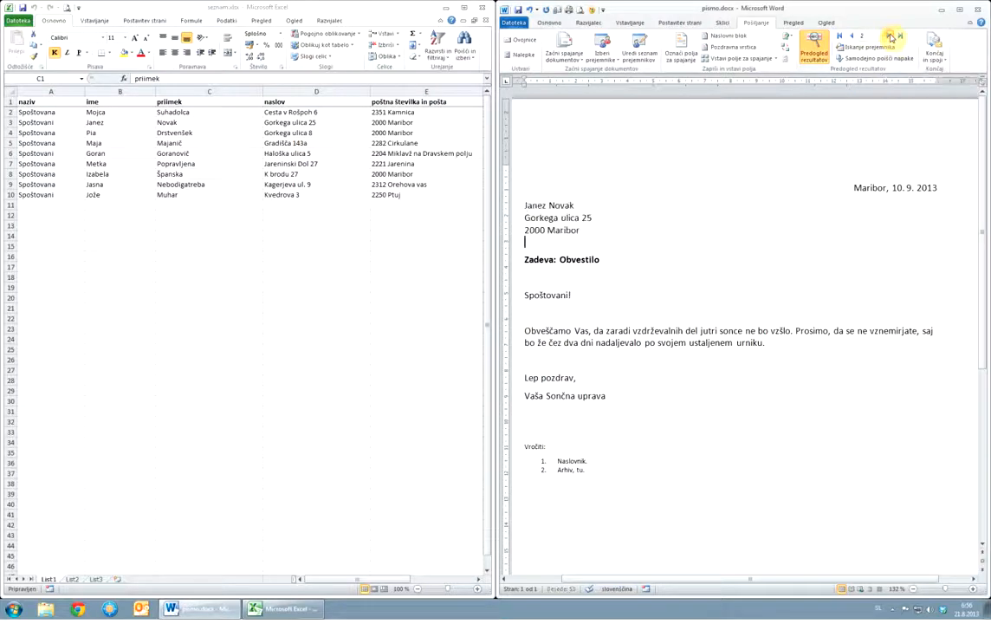
pyautogui.click(890, 37)
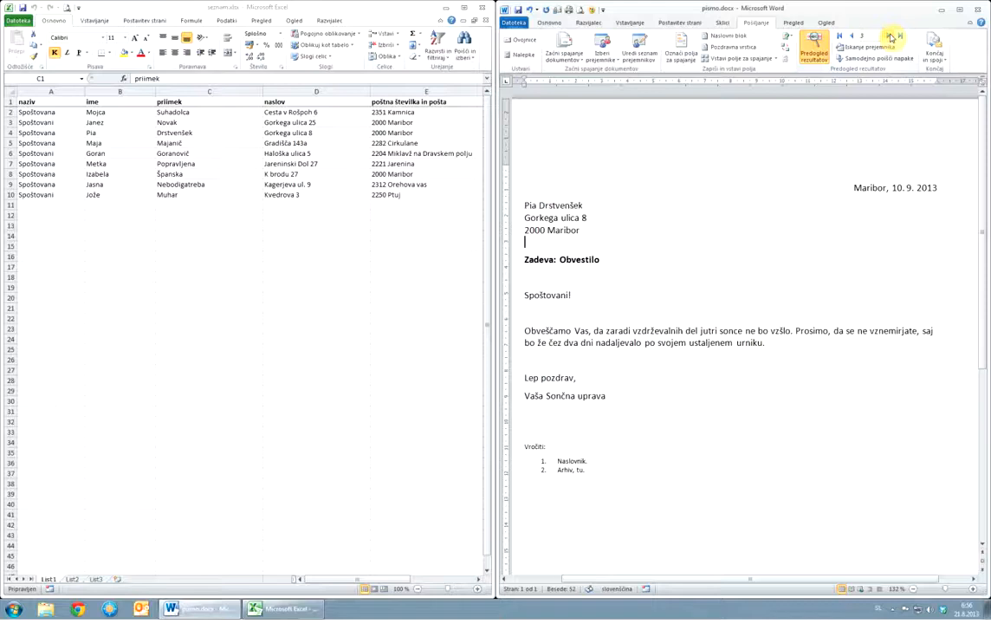
pyautogui.click(889, 37)
pyautogui.click(889, 38)
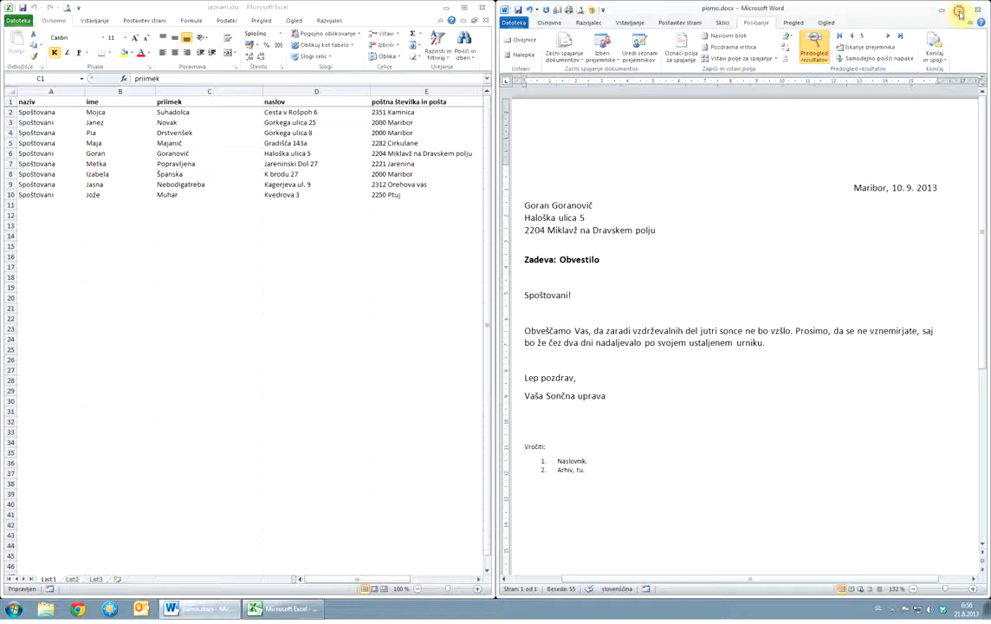
# Maximize the letter window and merge all records (Vse) into a new document of individual letters
pyautogui.doubleClick(856, 11)
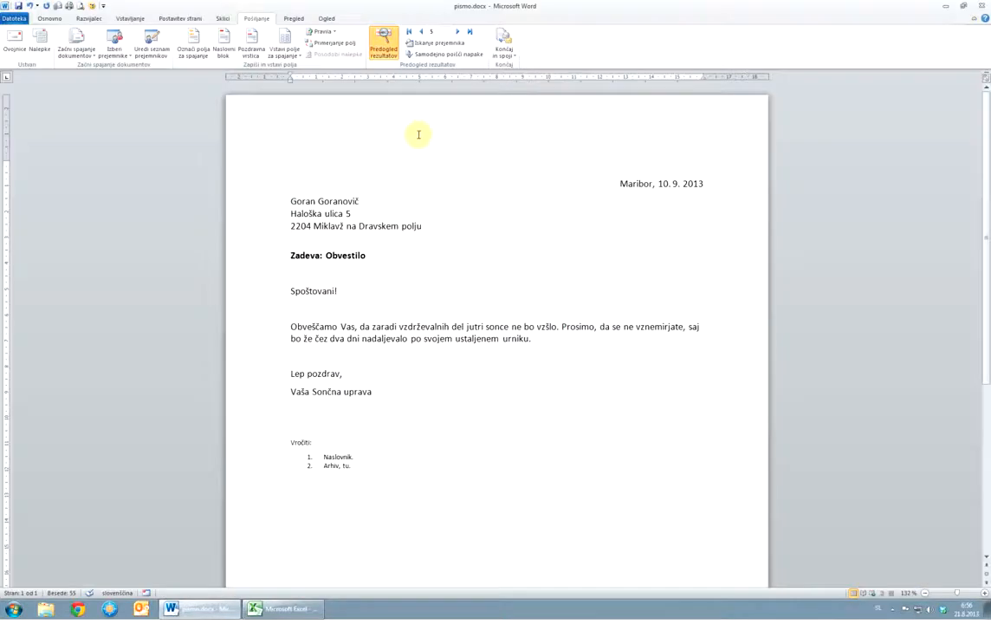
pyautogui.click(514, 54)
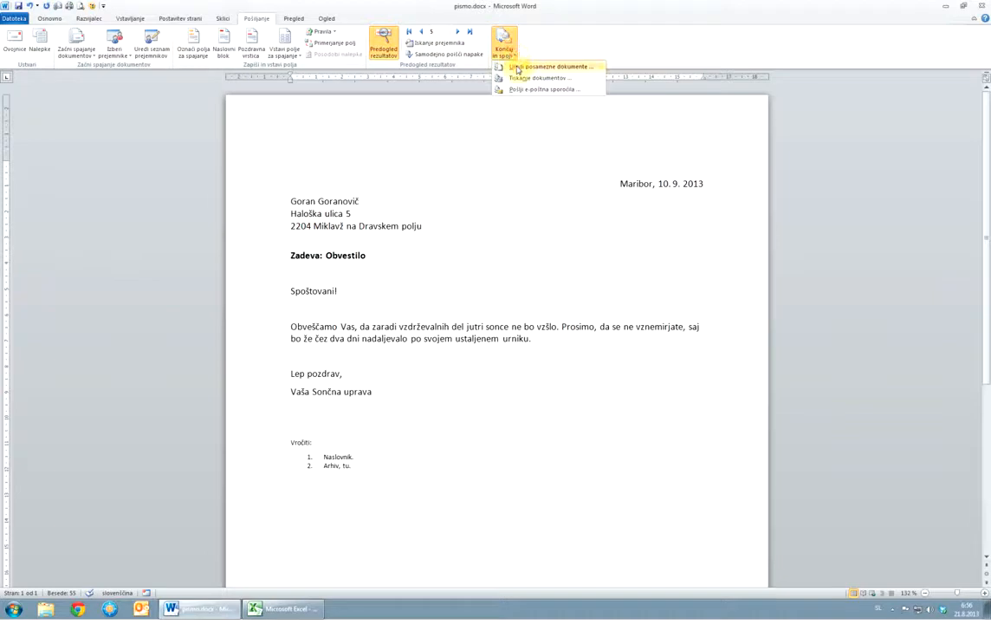
pyautogui.click(517, 68)
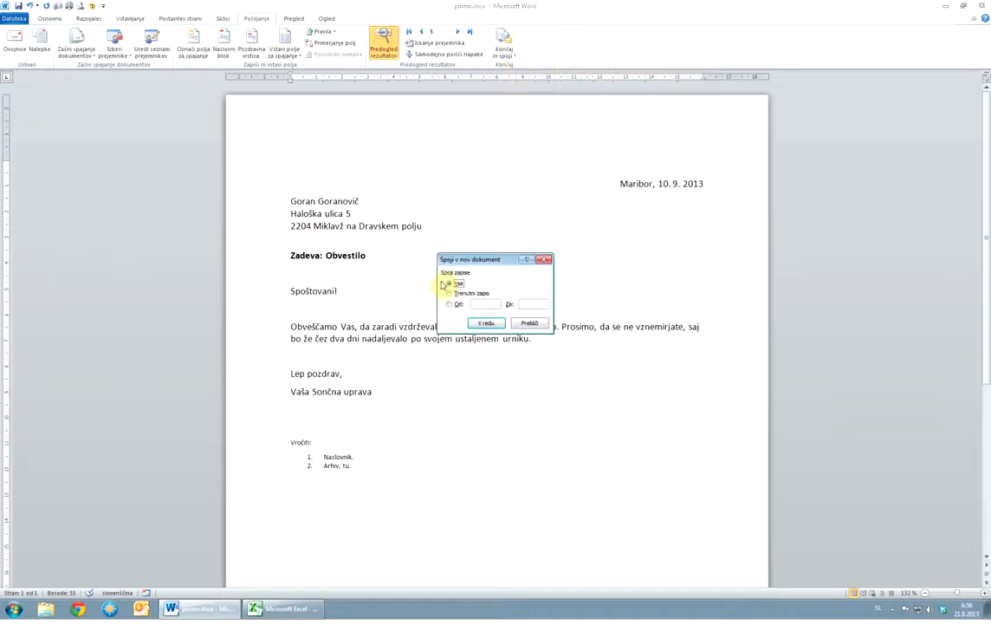
pyautogui.click(487, 324)
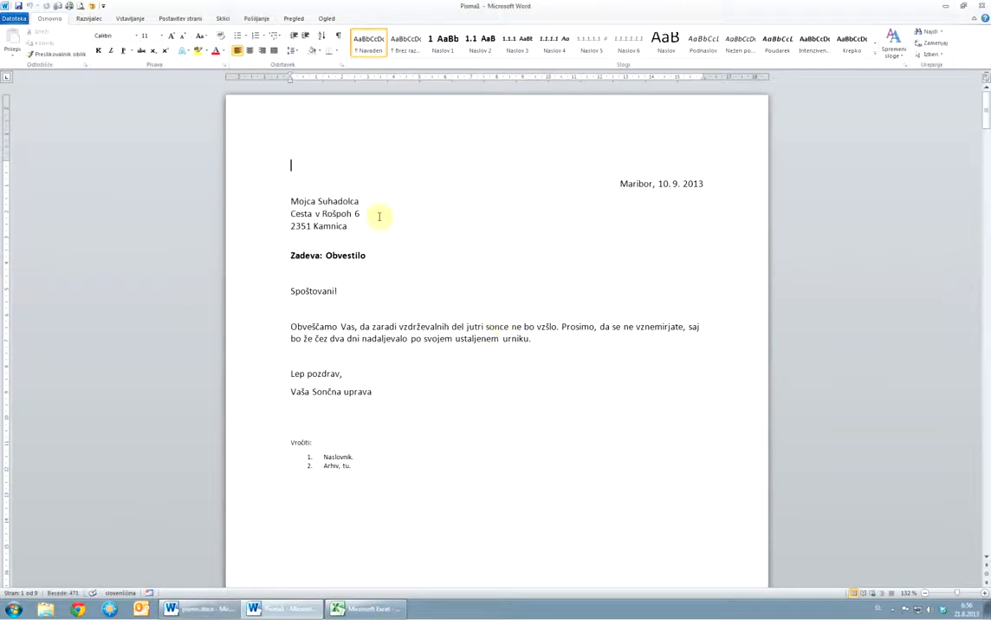
# Check the recipient names and addresses in the merged letters against the Excel list, from the first letter to the fifth
pyautogui.click(401, 199)
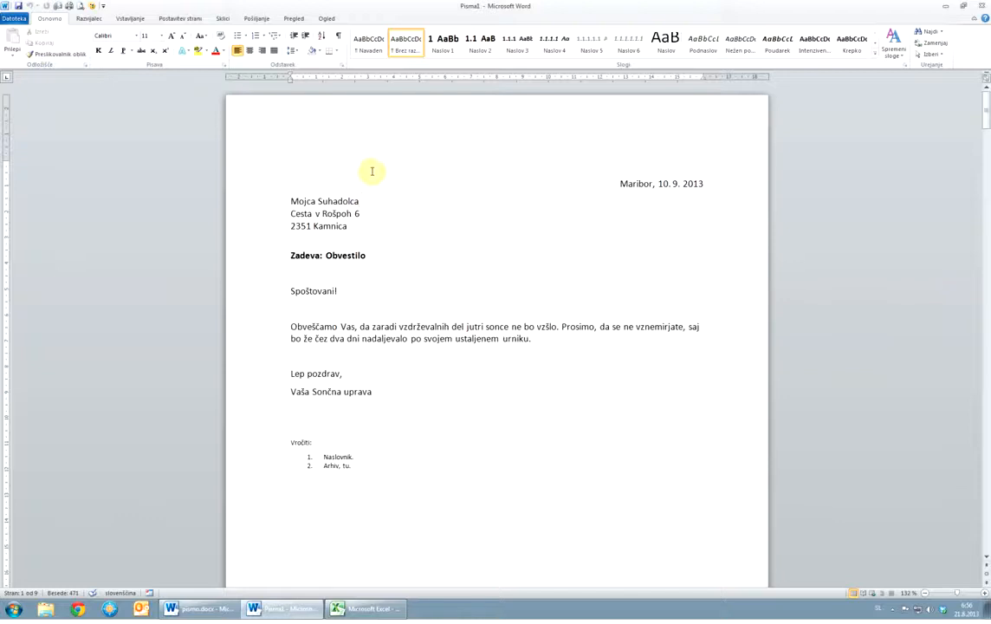
pyautogui.click(374, 608)
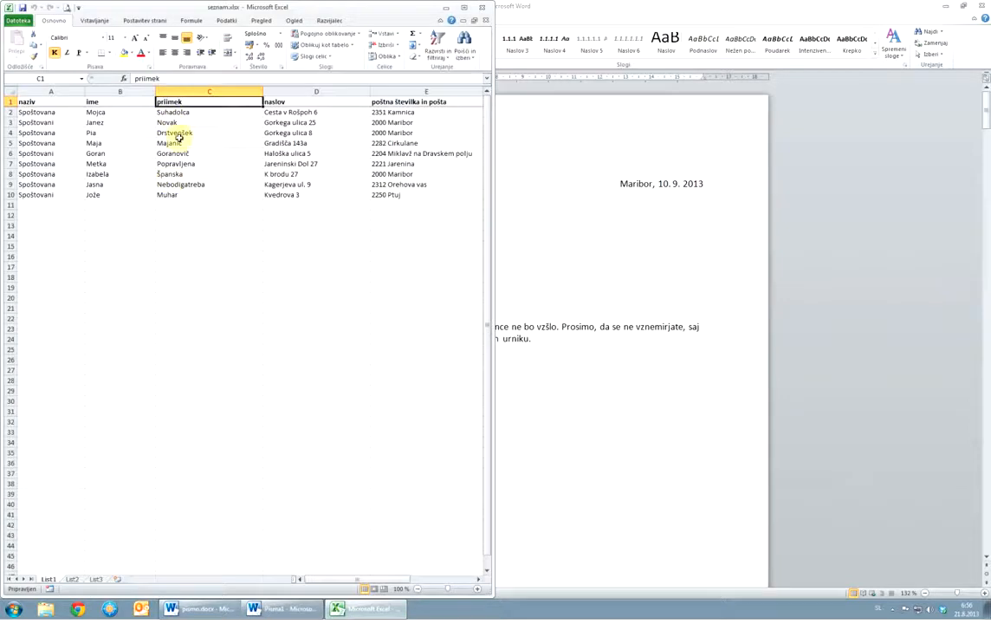
pyautogui.click(627, 253)
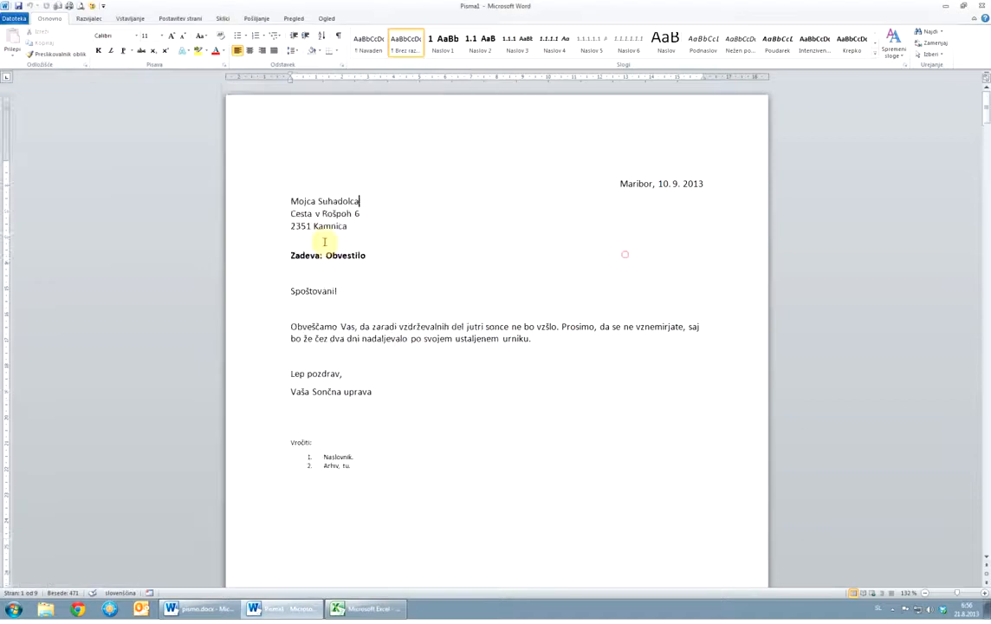
pyautogui.scroll(-5, 381, 198)
pyautogui.scroll(-20, 380, 198)
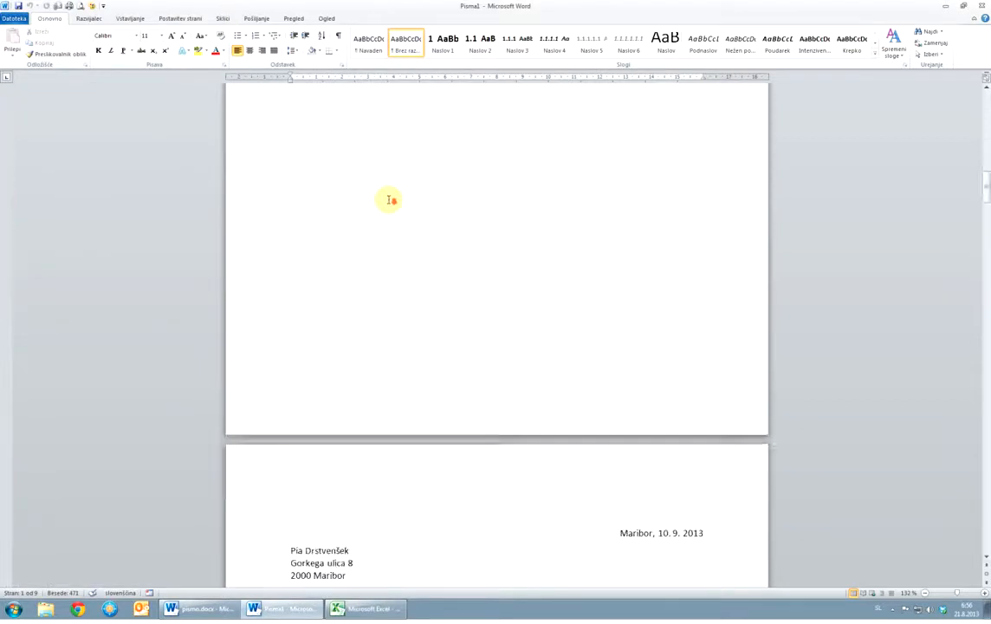
pyautogui.scroll(-12, 390, 199)
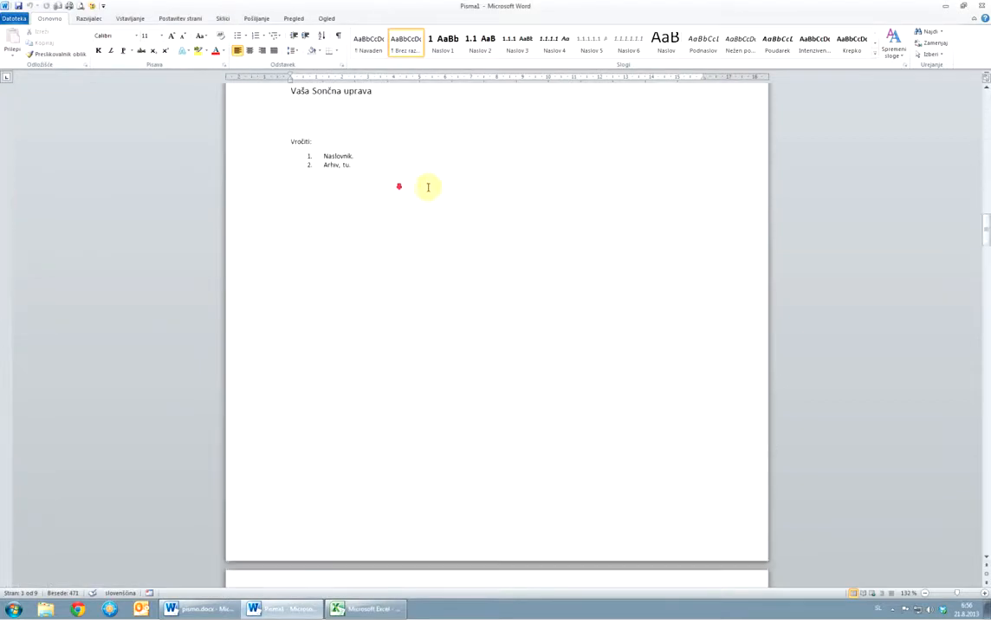
pyautogui.scroll(-15, 428, 186)
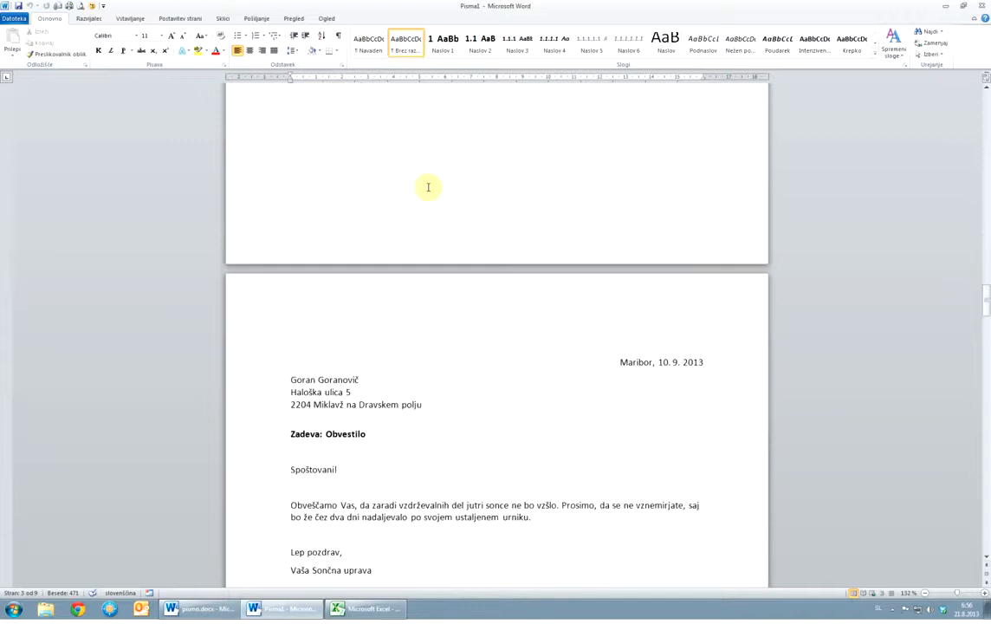
pyautogui.scroll(-1, 428, 187)
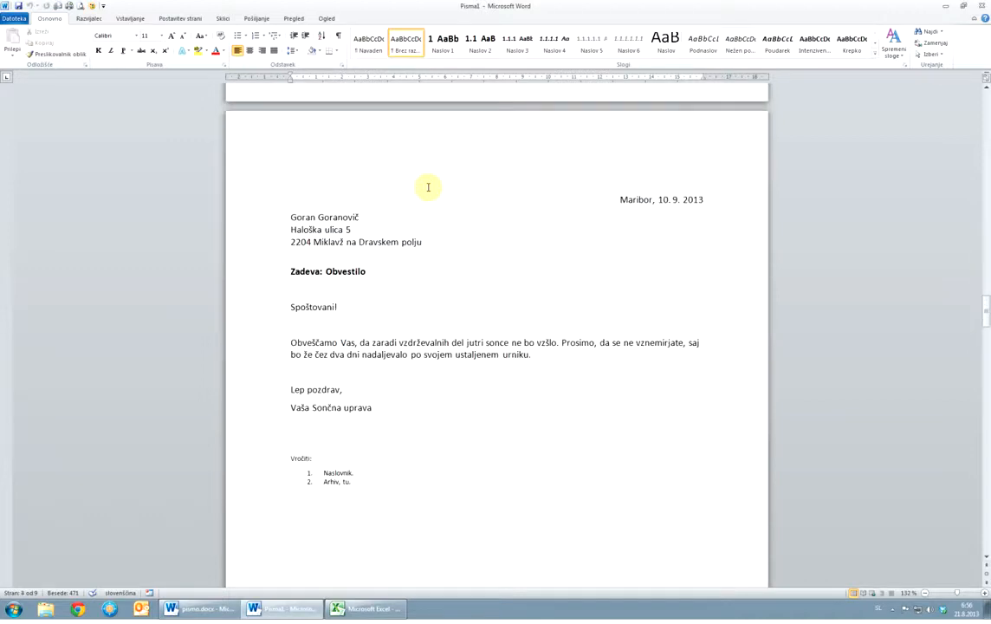